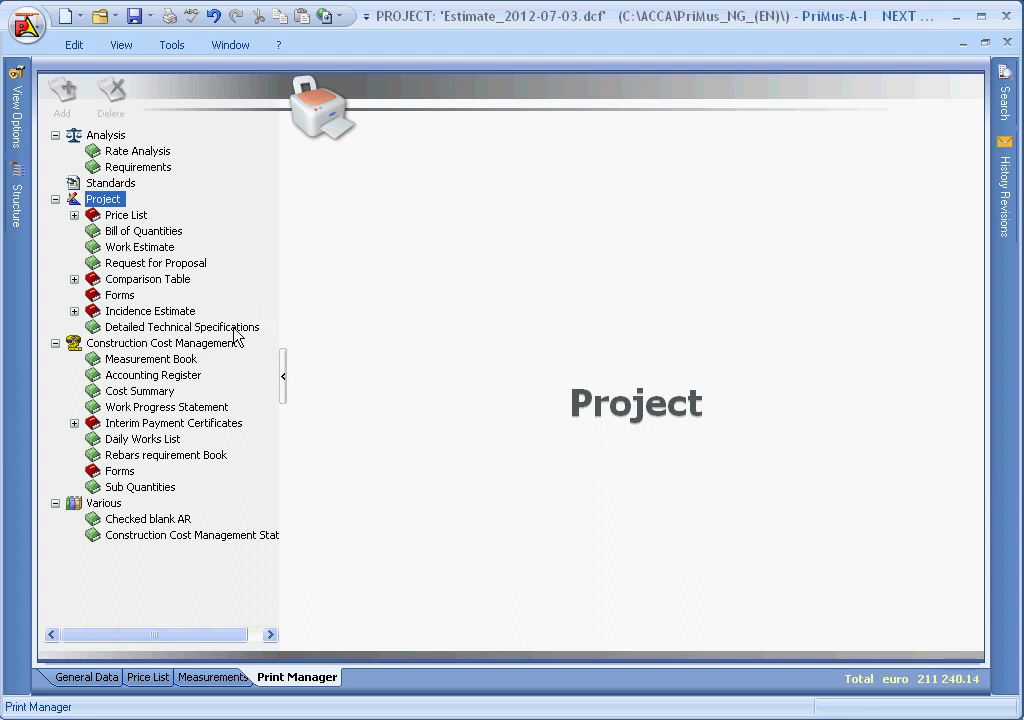
Add a new print under the project's Bill of Quantities and widen the tree area to show its name.
click(137, 228)
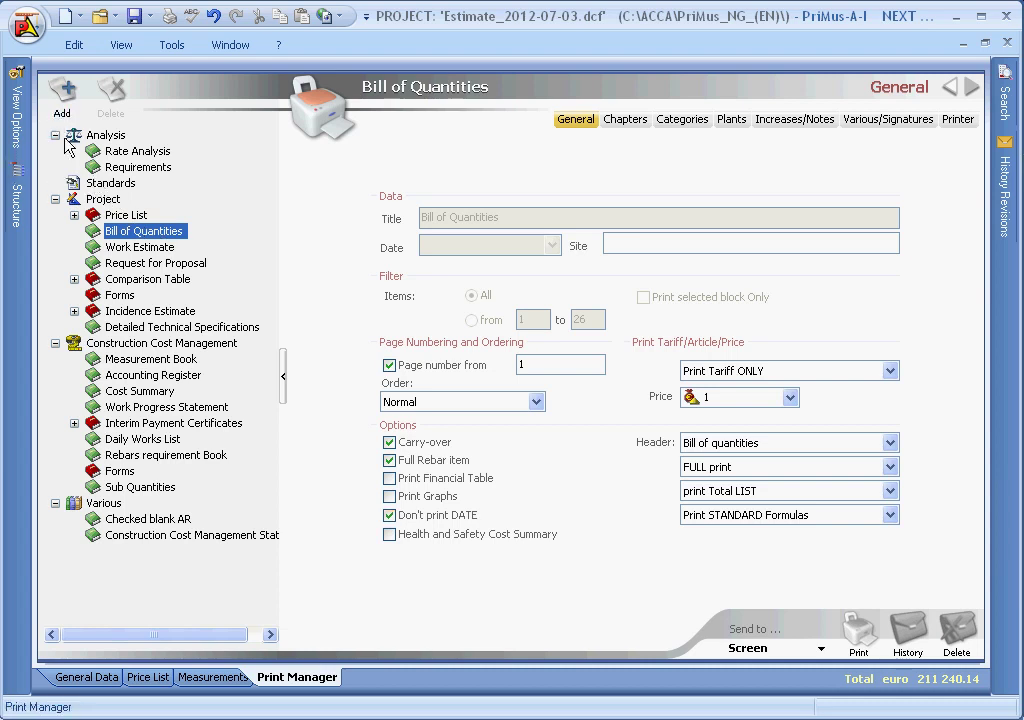
right_click(148, 231)
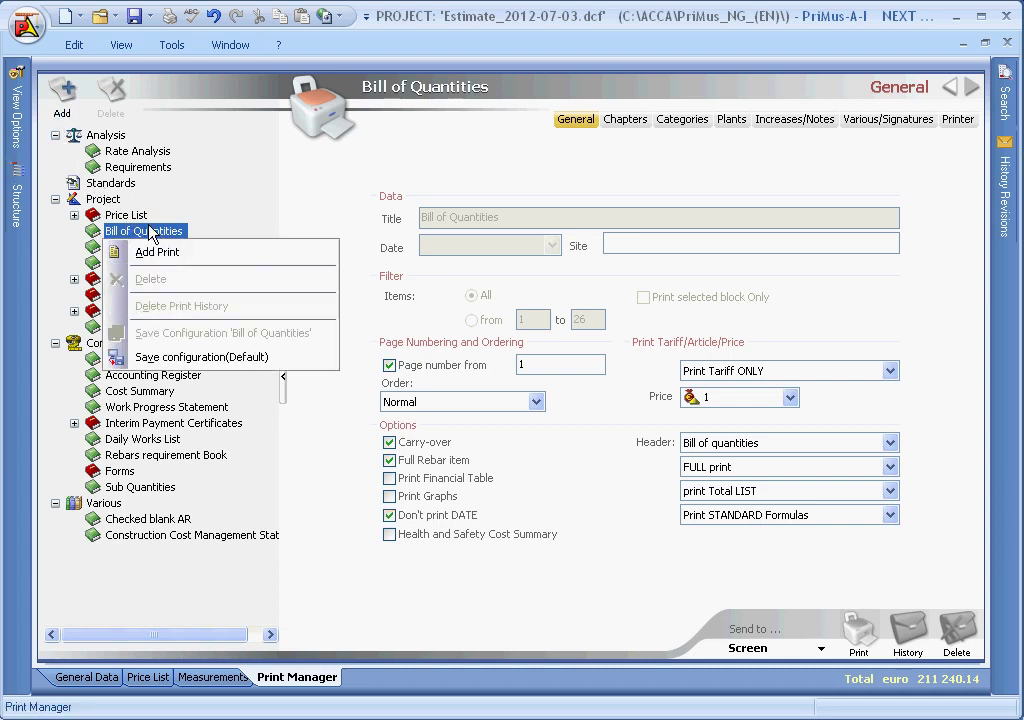
click(150, 255)
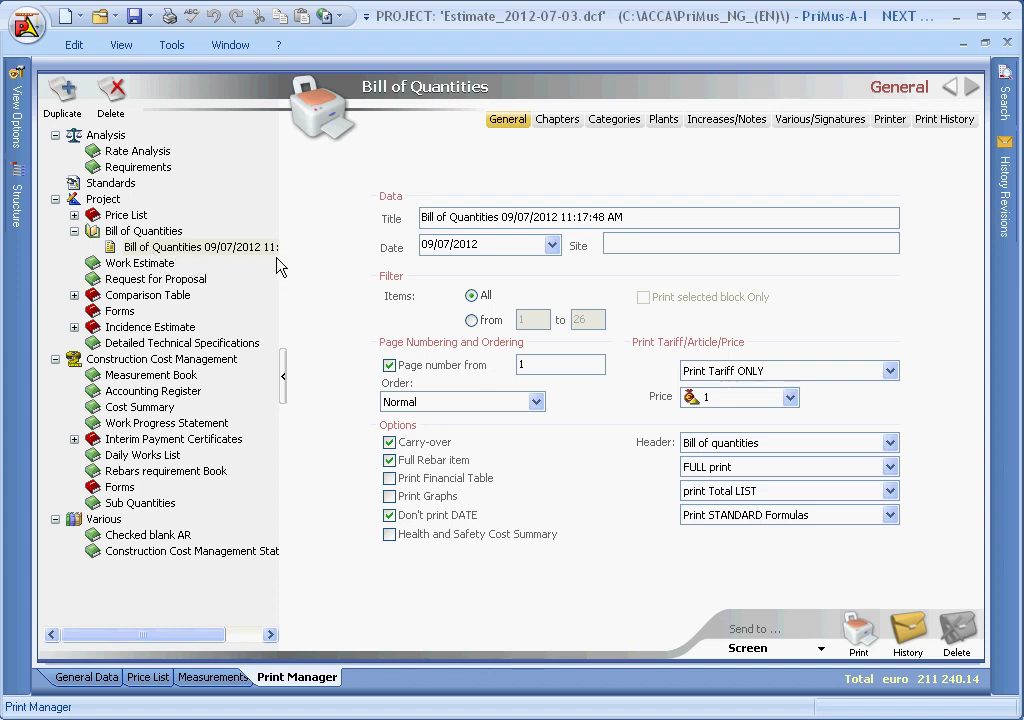
drag(281, 256, 316, 254)
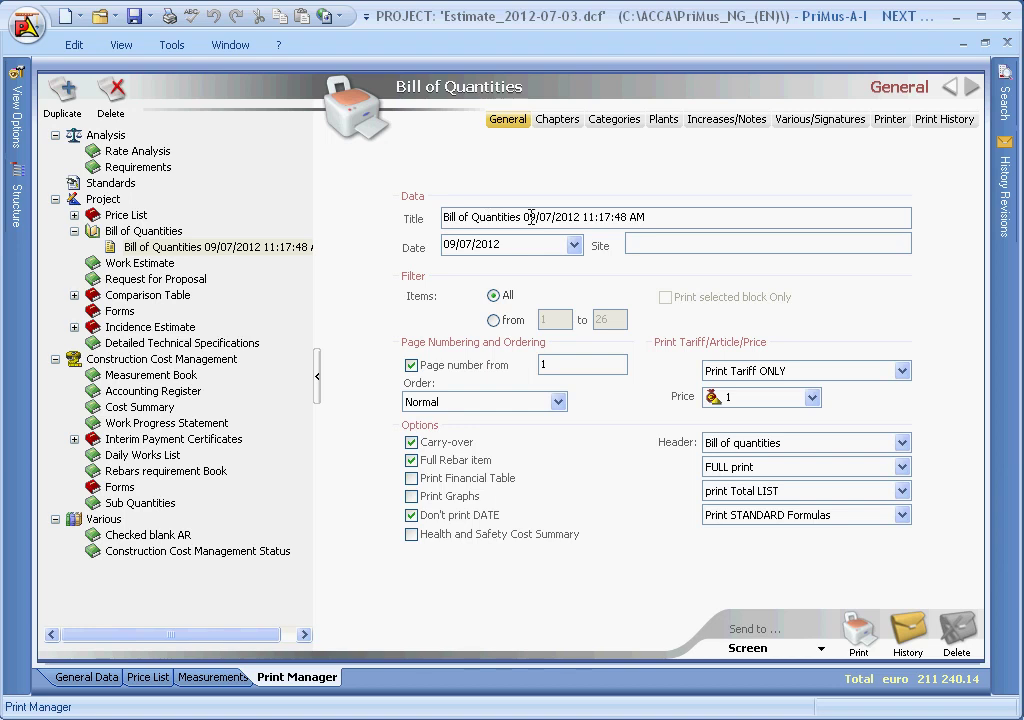
Shorten the print's title to "Bill of Quantities 09/07/2012" by removing the time.
drag(579, 216, 628, 218)
key(shift+End)
key(BackSpace)
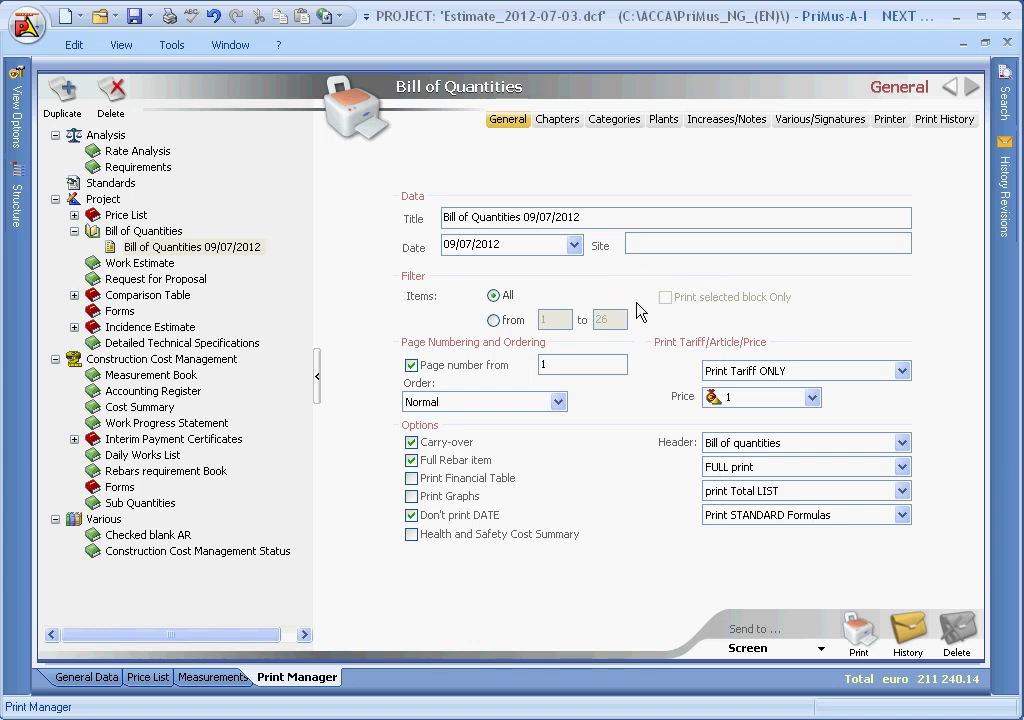
Switch the item filter to a range and back to All, and view the available price options.
click(493, 320)
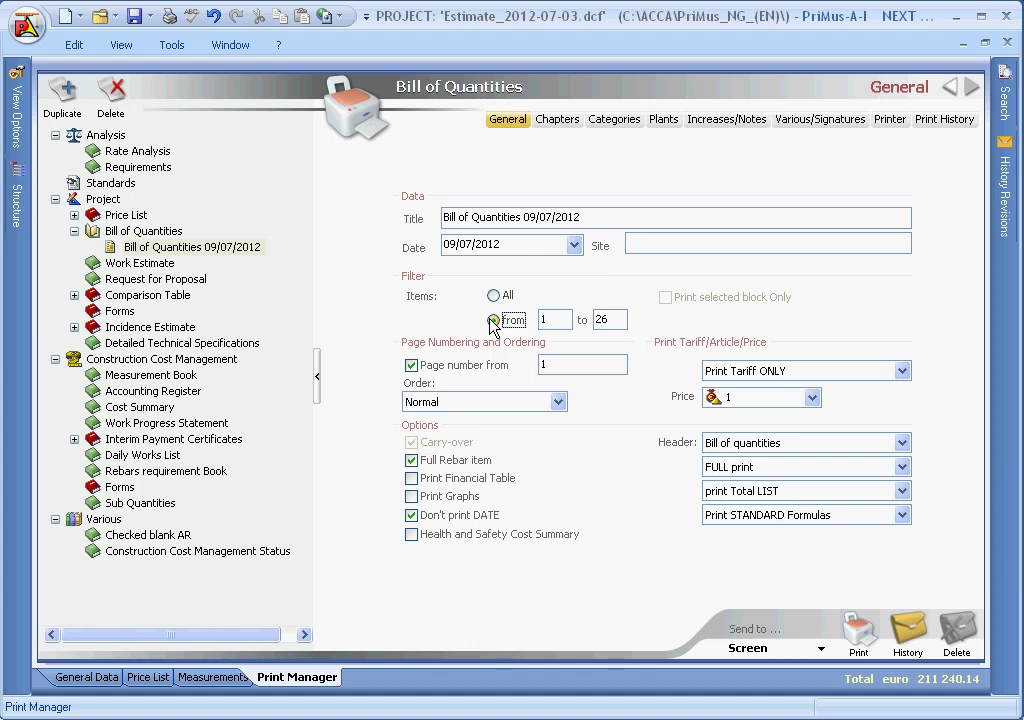
click(493, 295)
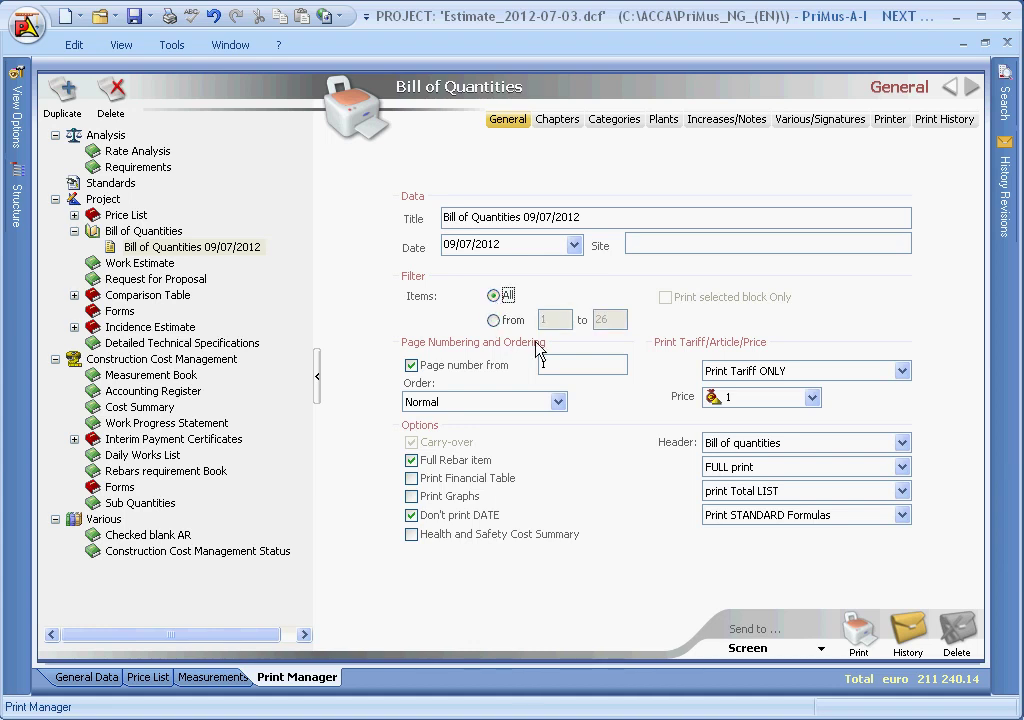
click(727, 399)
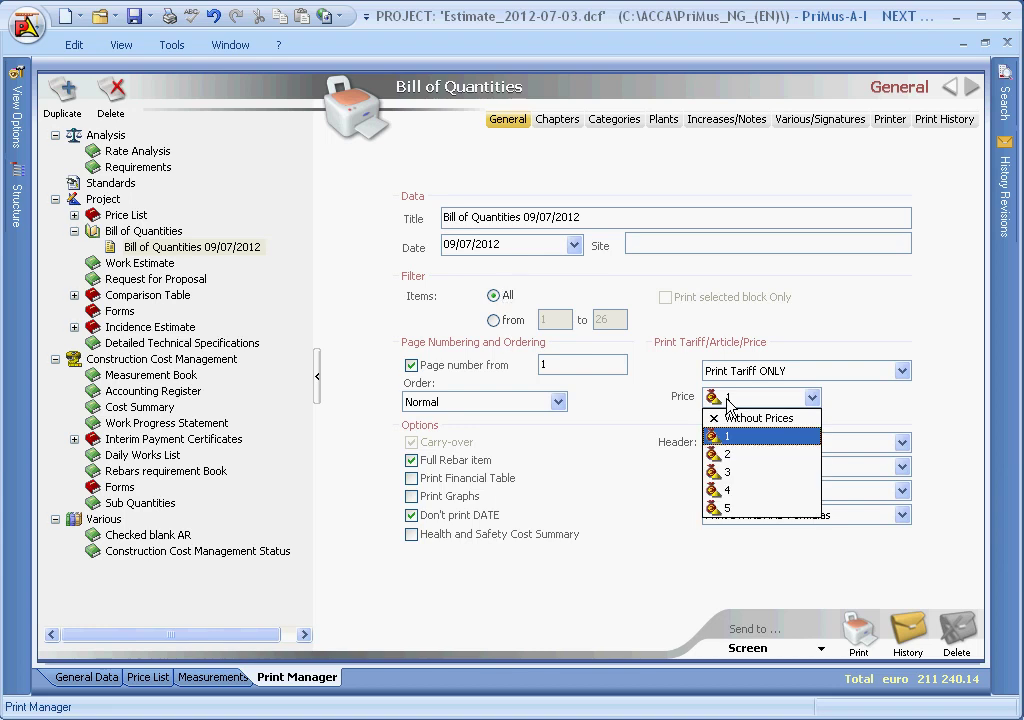
click(842, 409)
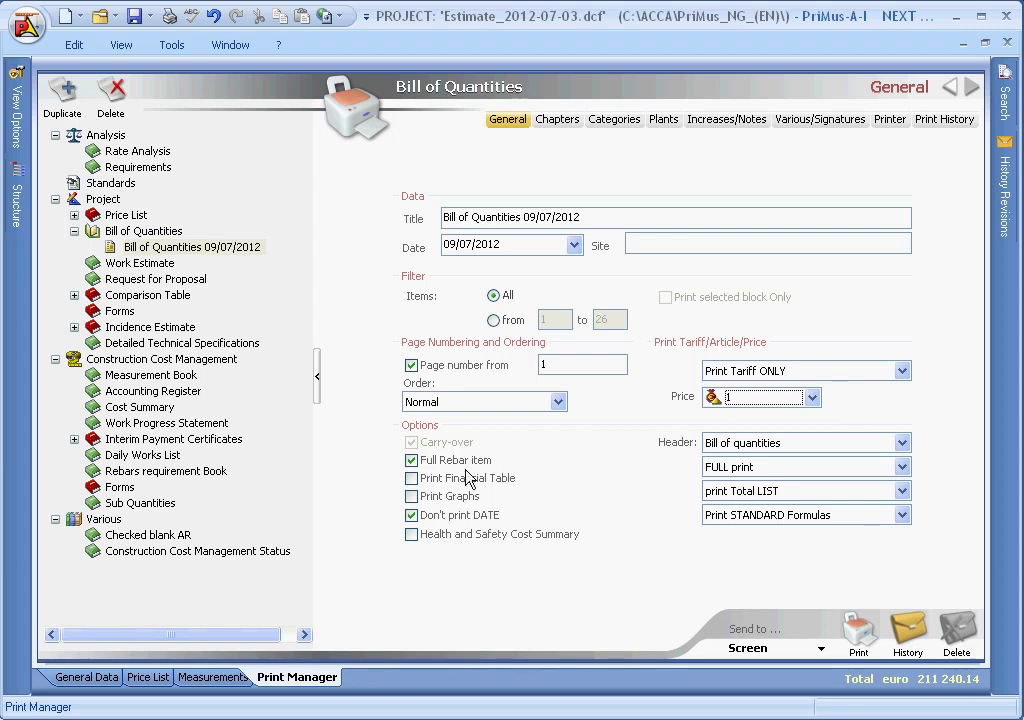
Include the financial table and the graphs in the Bill of Quantities print.
click(412, 479)
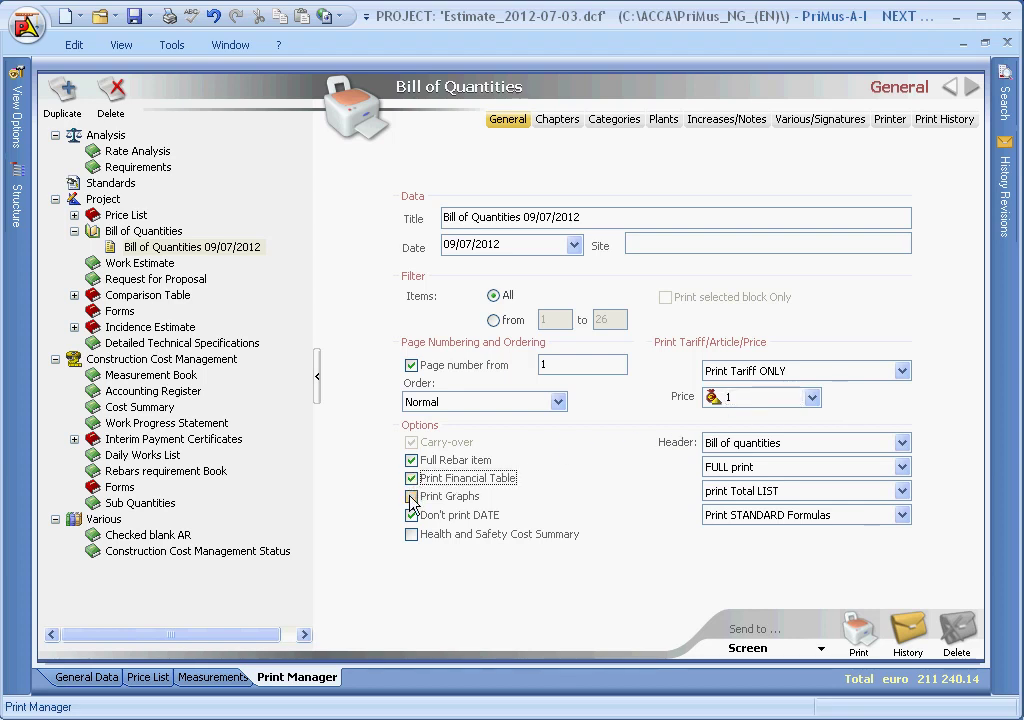
click(410, 497)
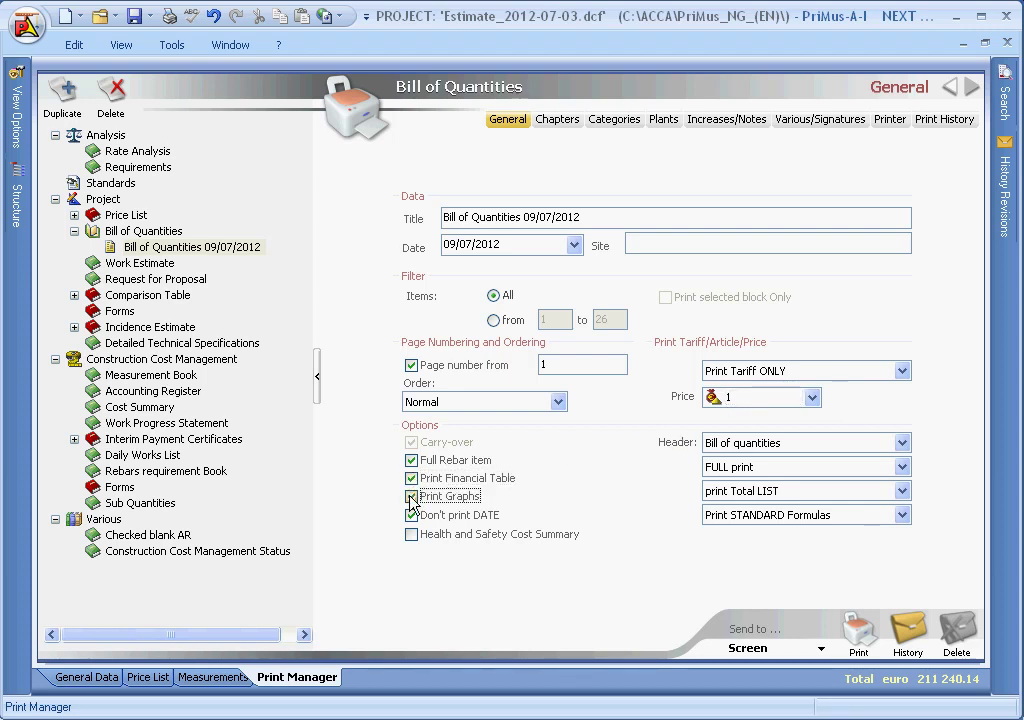
Review the Chapters and Categories settings of the Bill of Quantities print.
click(554, 121)
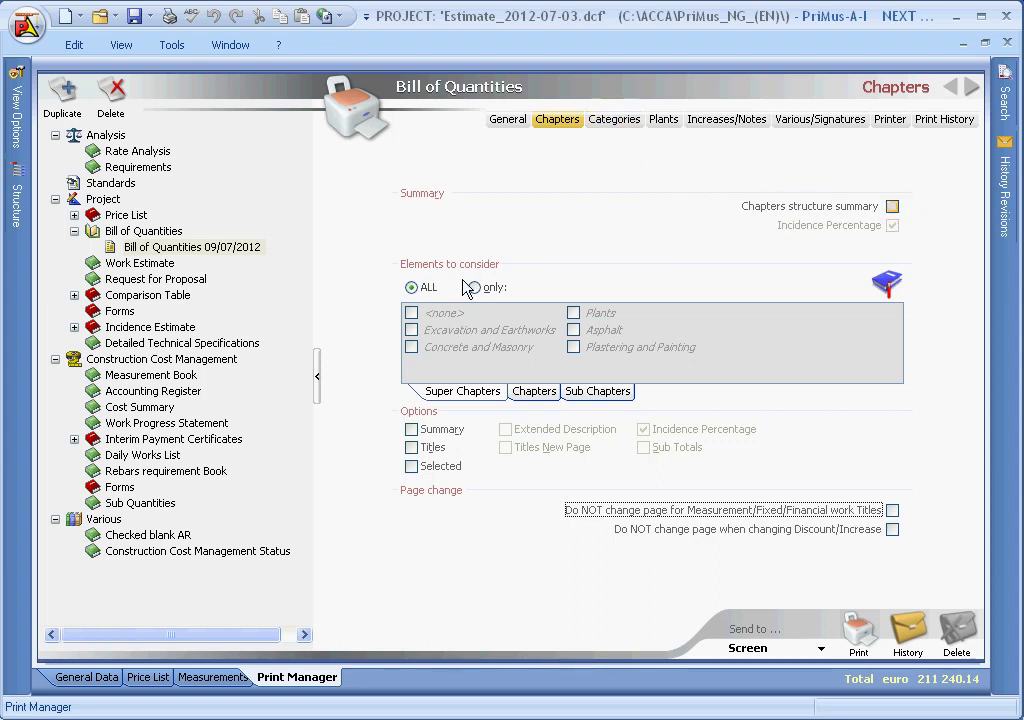
click(613, 122)
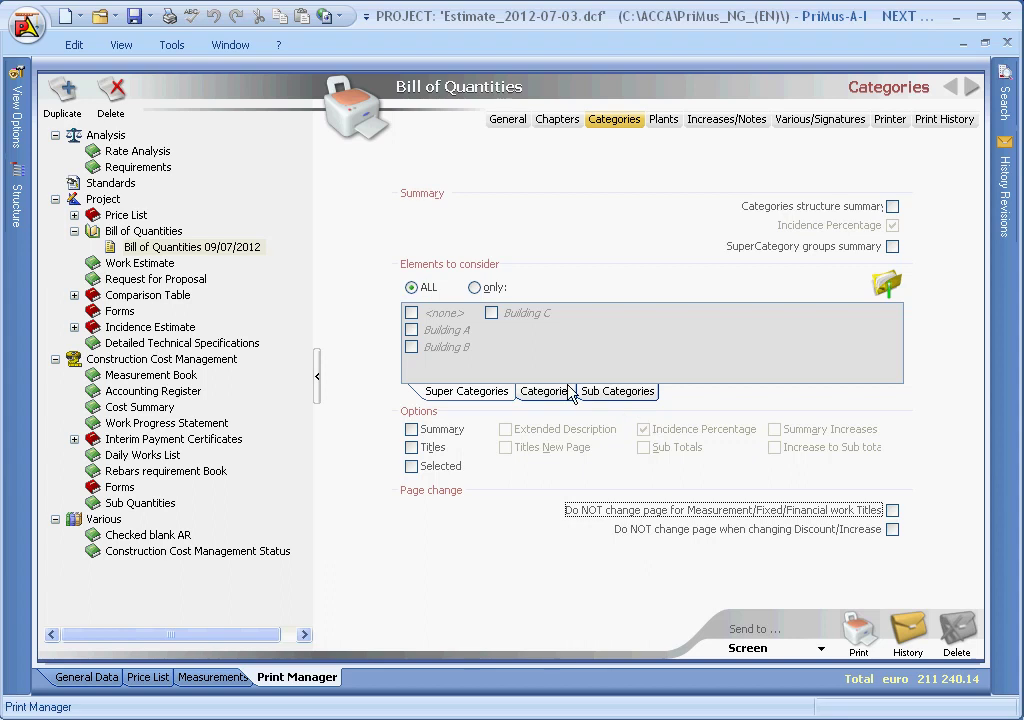
click(74, 215)
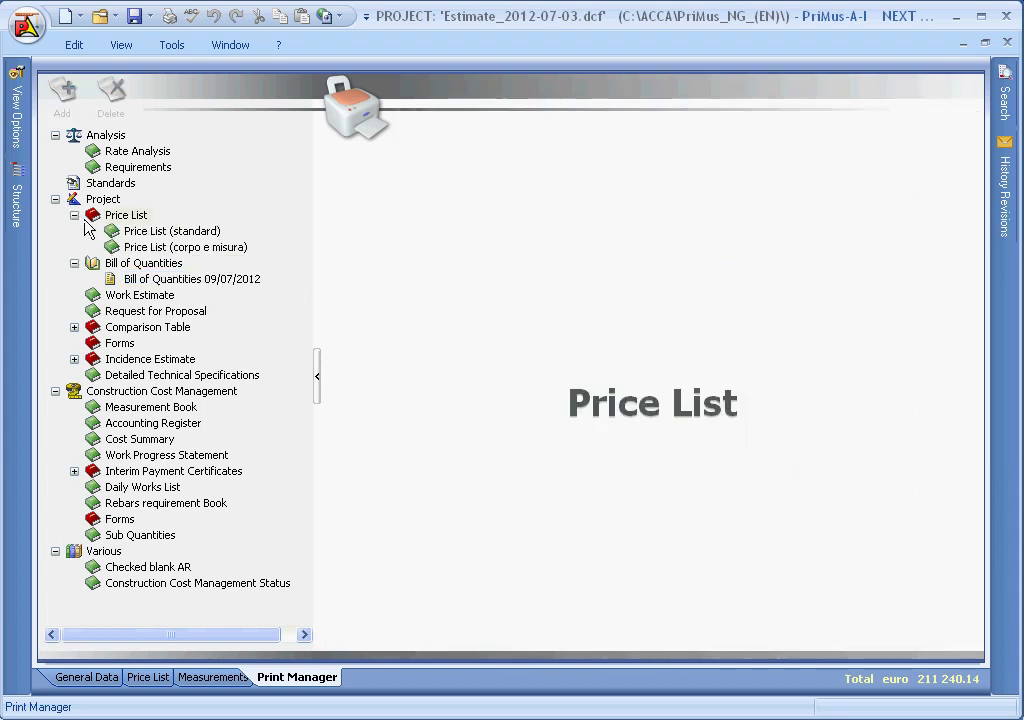
click(151, 231)
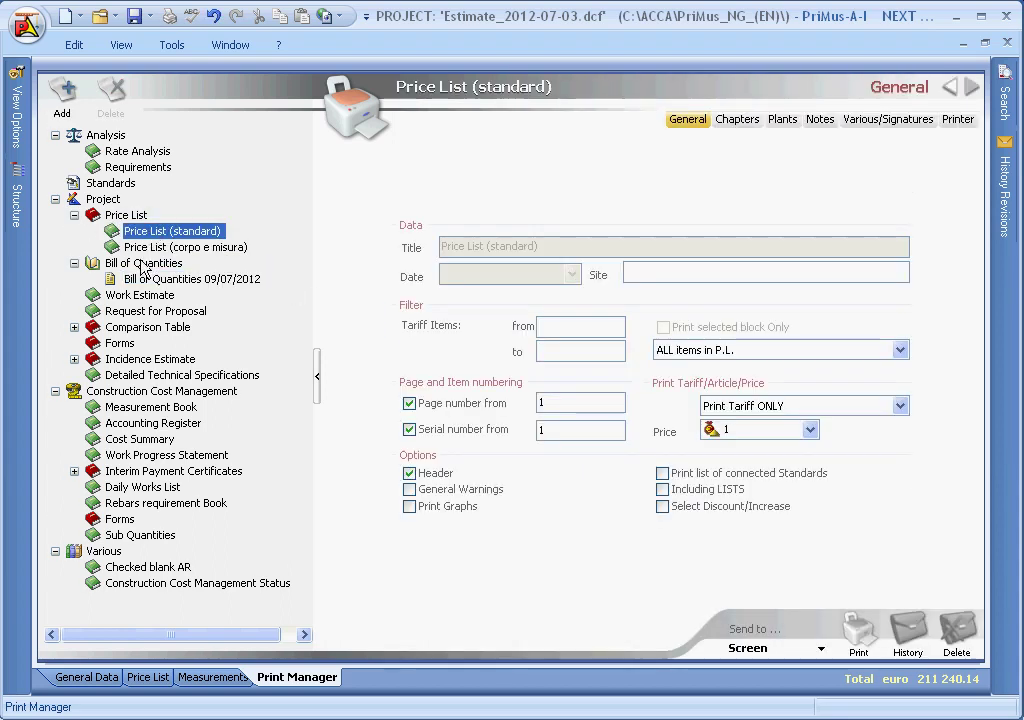
click(143, 263)
click(140, 296)
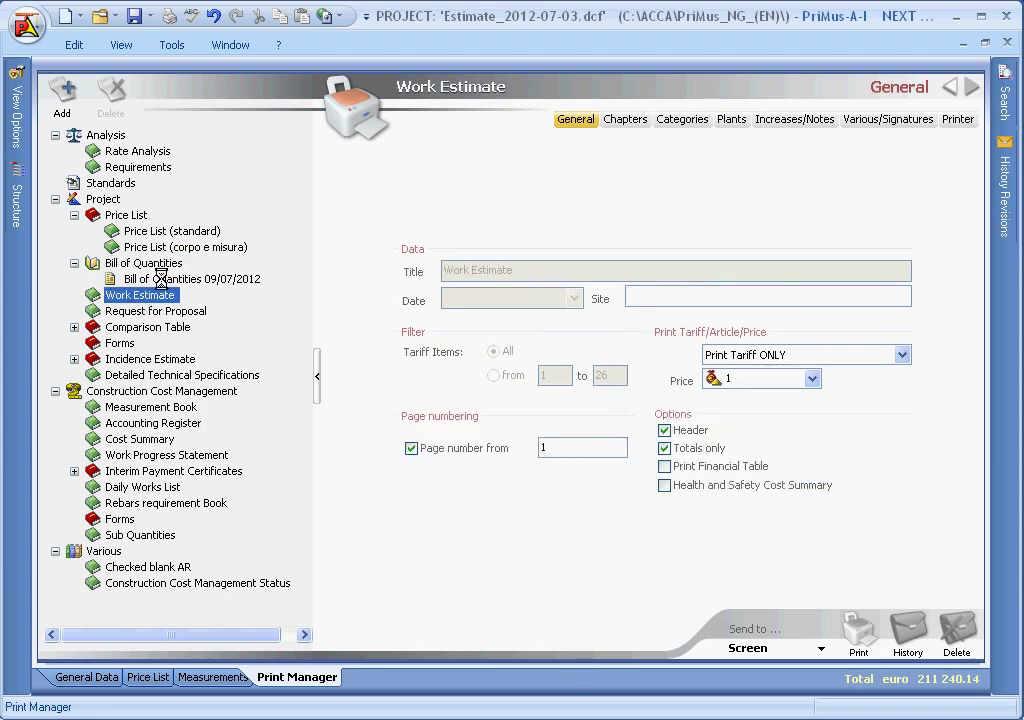
Return to the Bill of Quantities 09/07/2012 print and review its Plants and Increases/Notes settings.
click(150, 279)
click(664, 121)
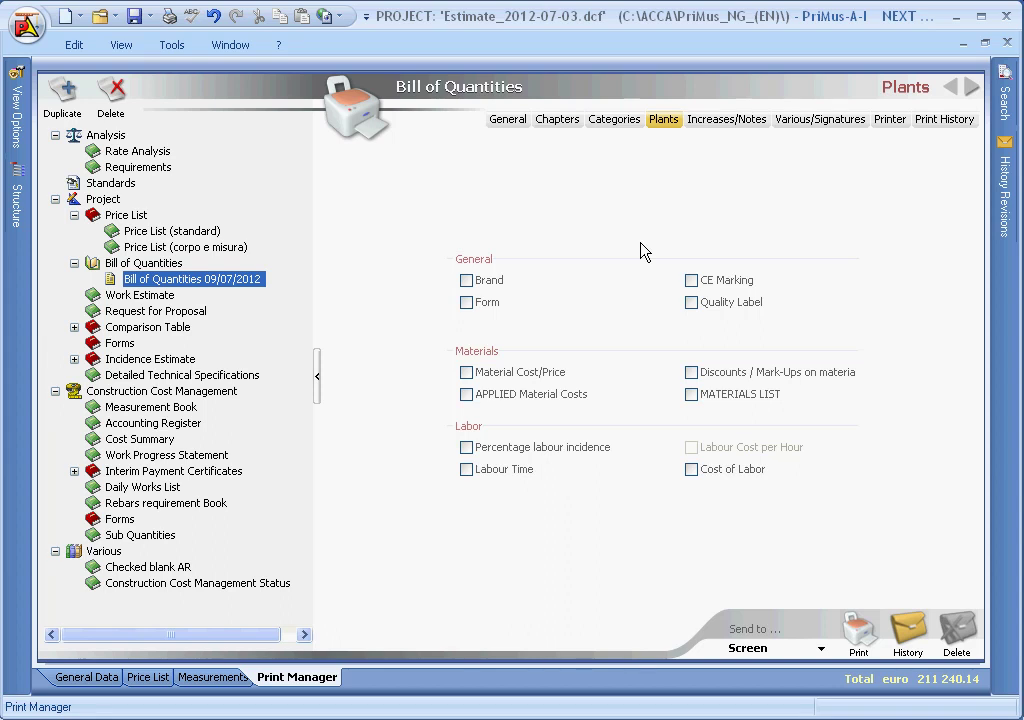
click(735, 128)
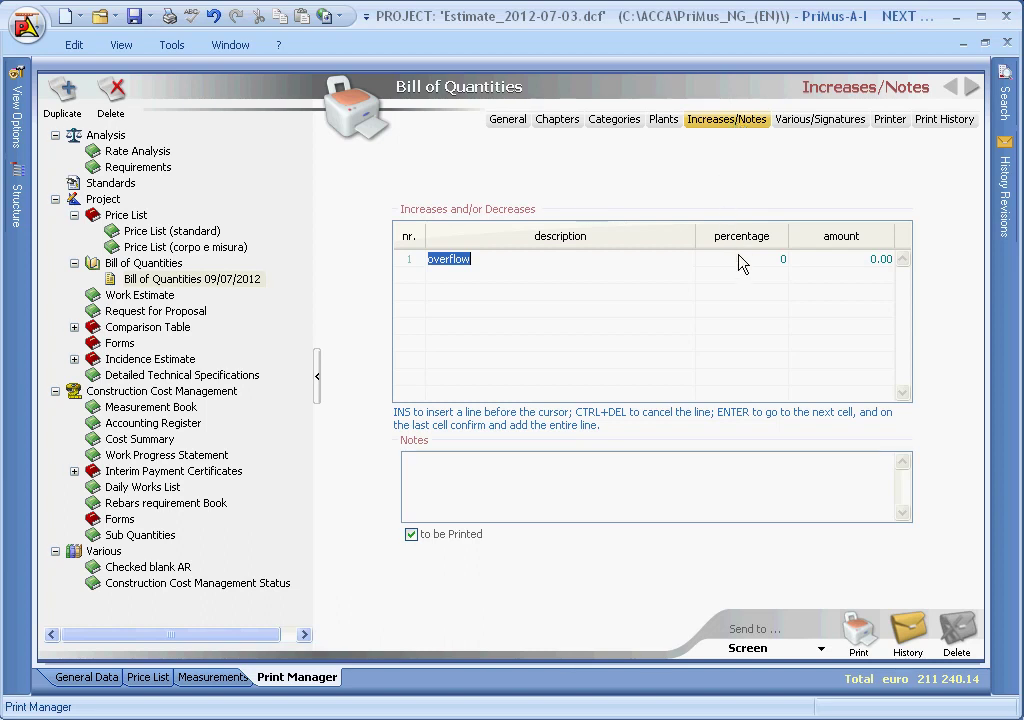
click(772, 258)
click(815, 259)
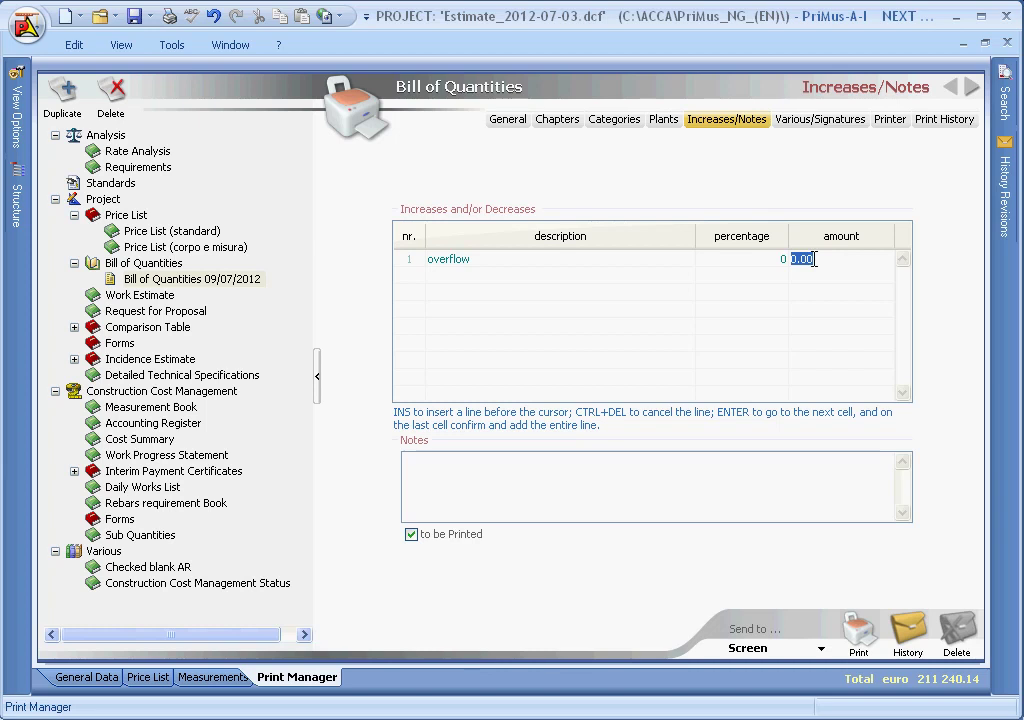
click(497, 471)
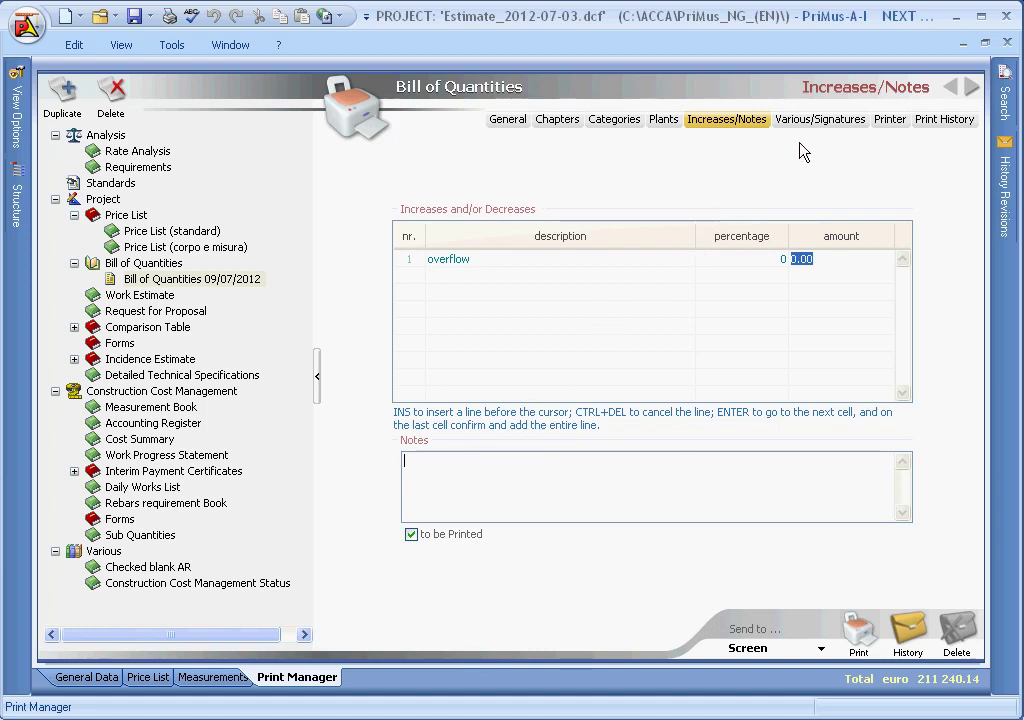
Examine the print's column list and selectable signatures, as well as its printer settings.
click(823, 127)
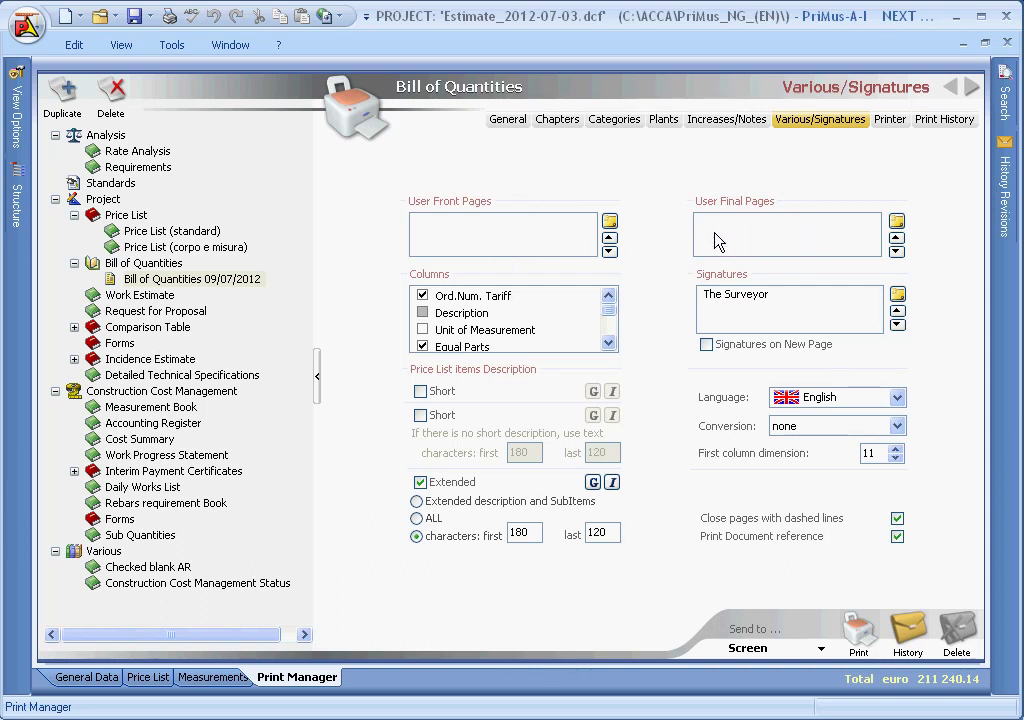
click(609, 342)
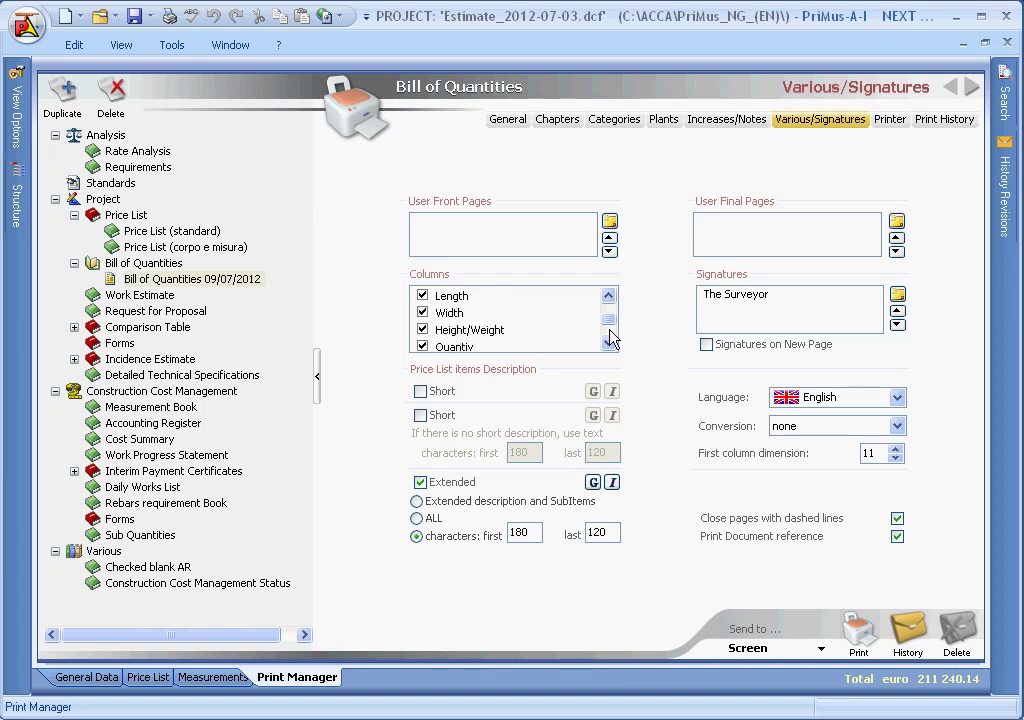
click(610, 340)
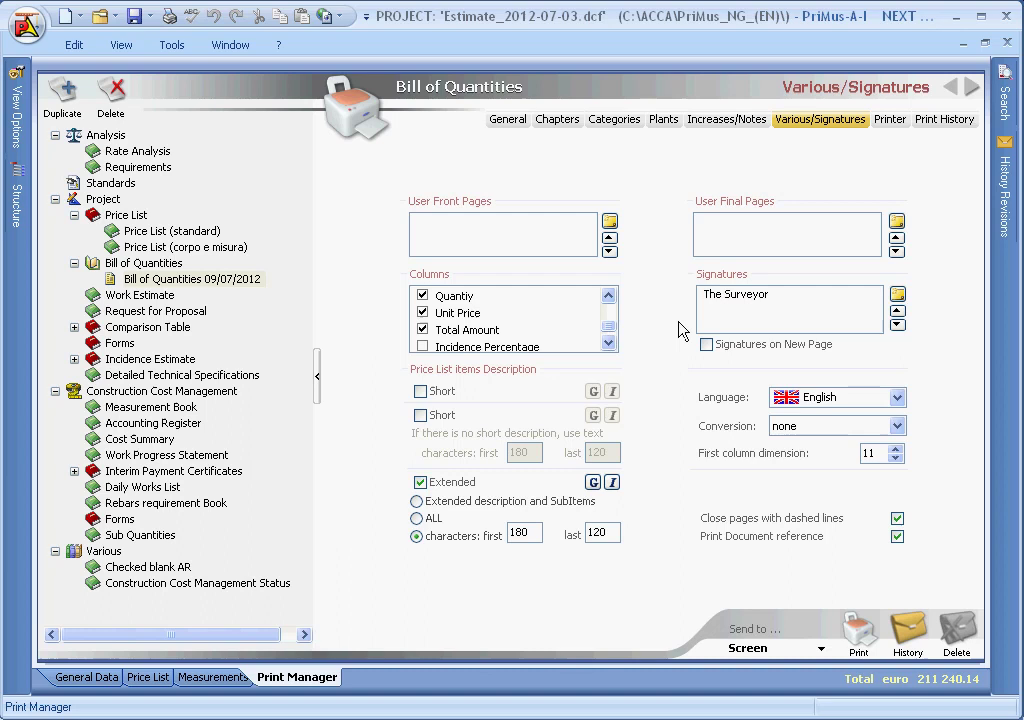
click(897, 295)
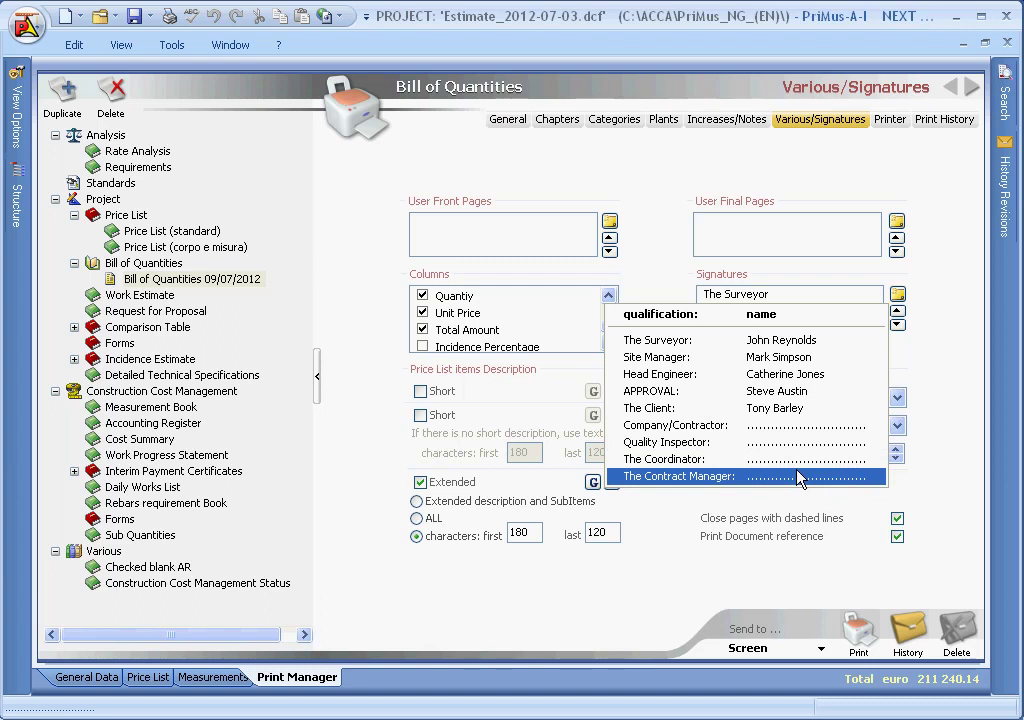
key(Escape)
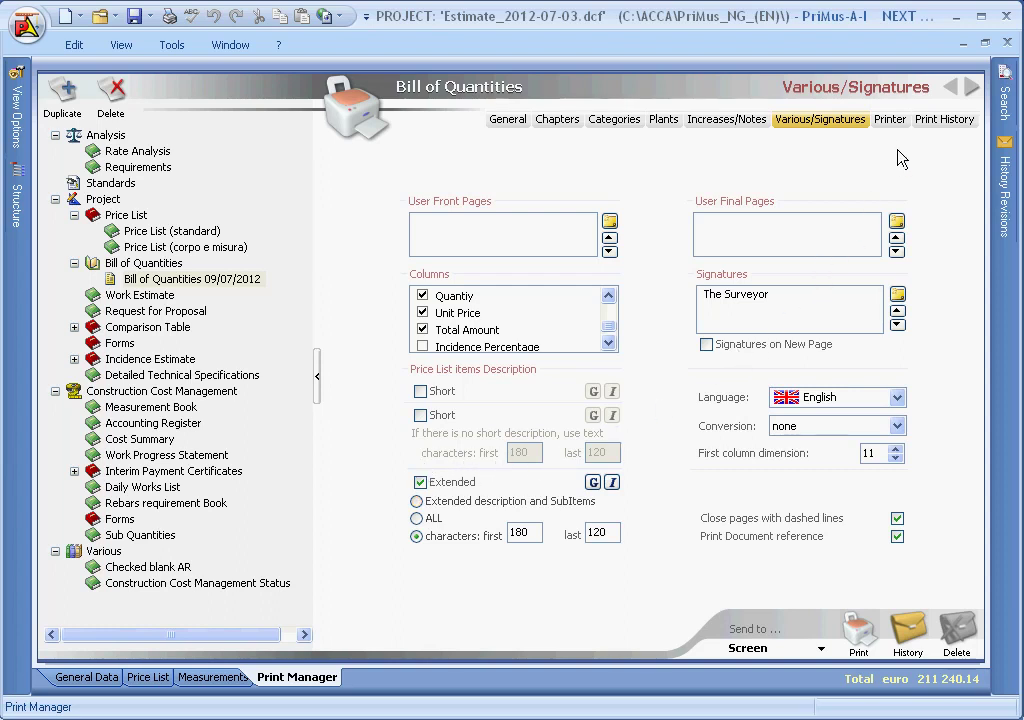
click(892, 121)
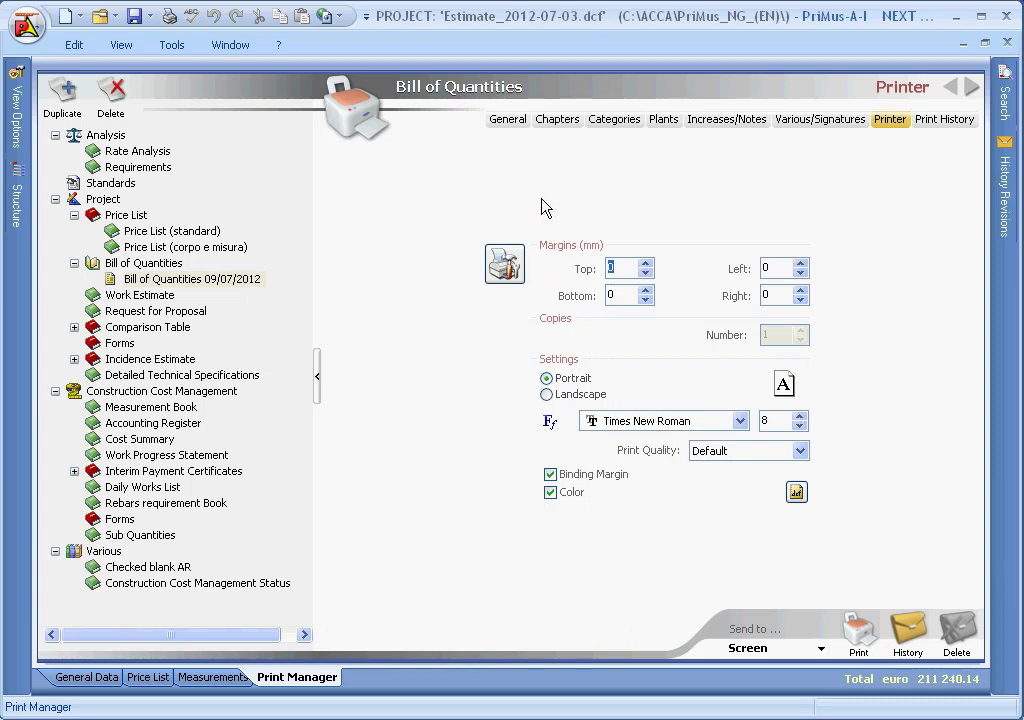
Save the configuration of the Bill of Quantities 09/07/2012 print as the default.
click(510, 121)
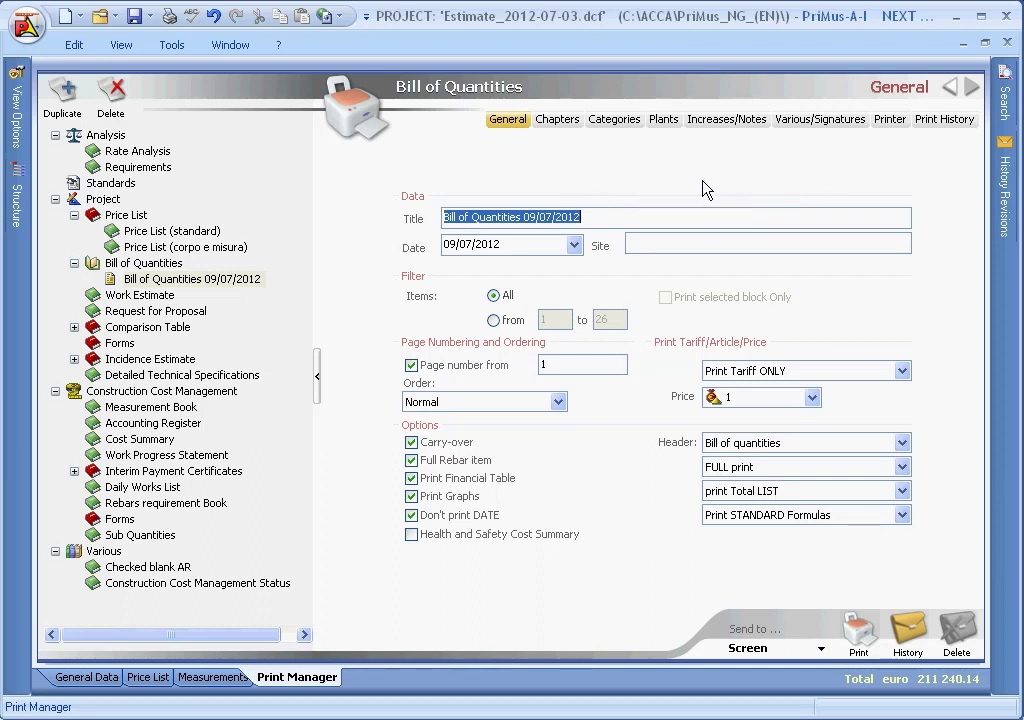
click(250, 282)
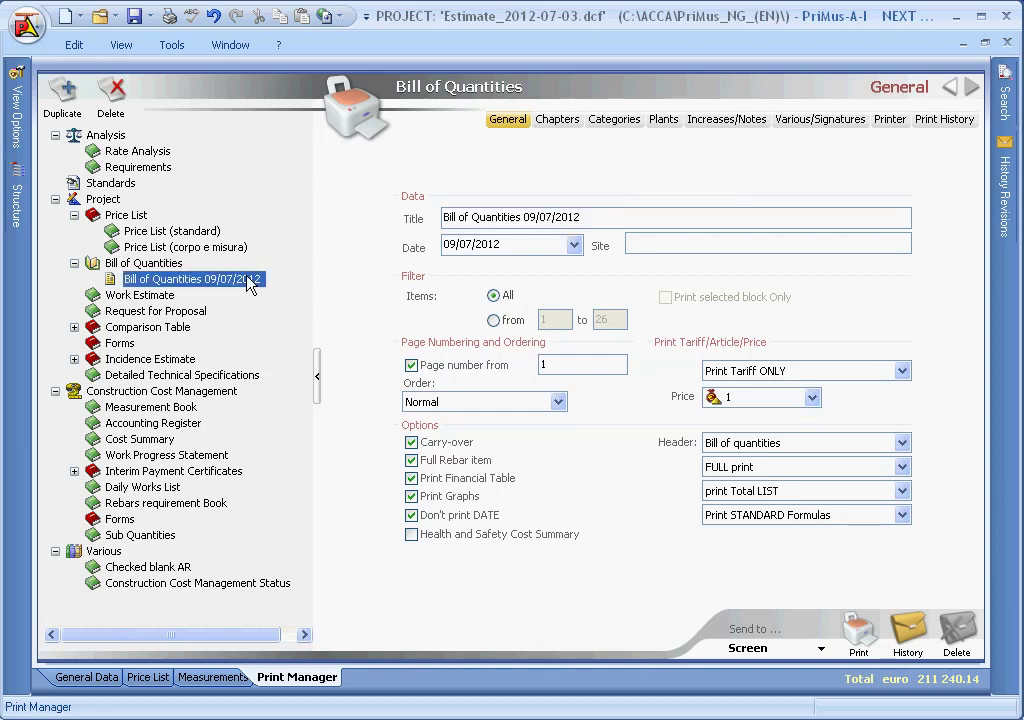
right_click(248, 282)
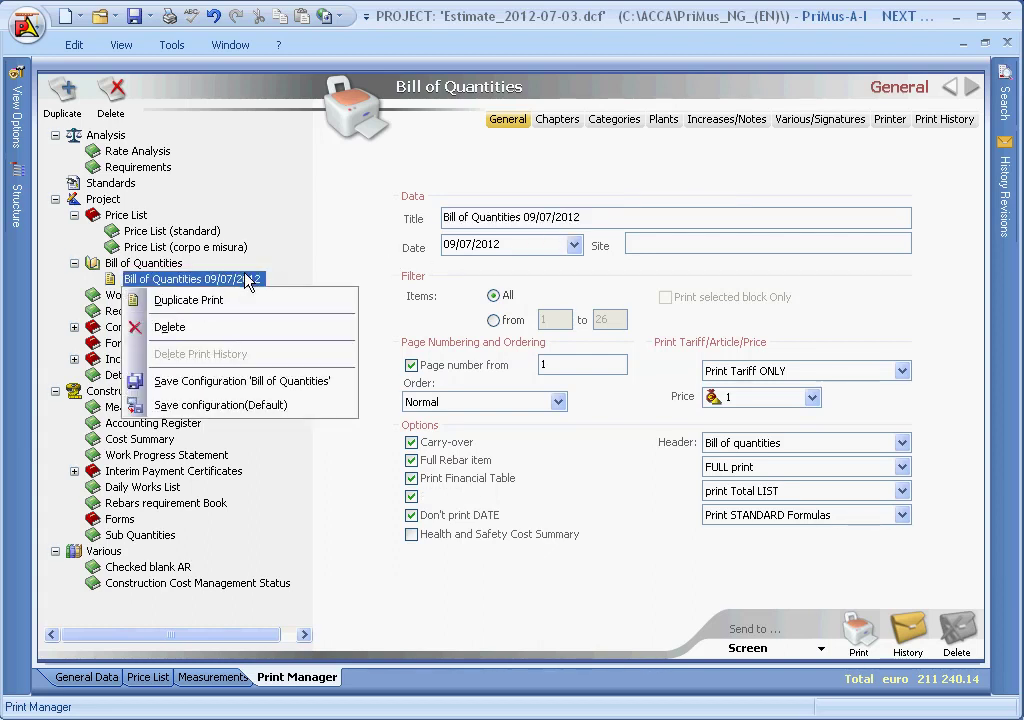
click(250, 405)
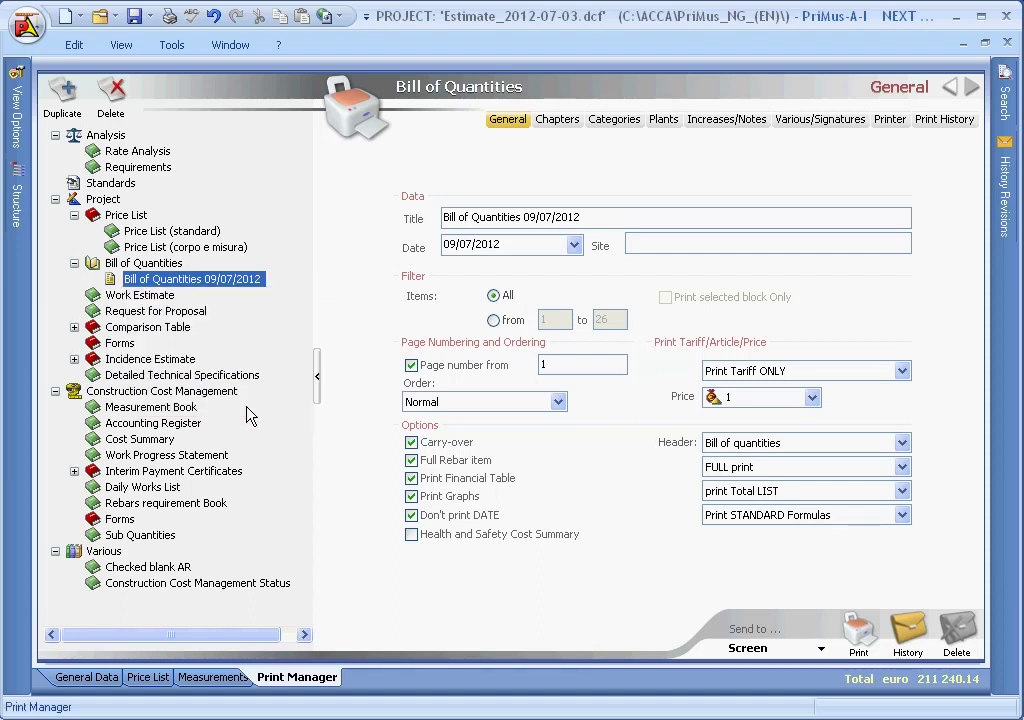
Check the output destinations and generate the Bill of Quantities print with Screen as the destination.
click(820, 650)
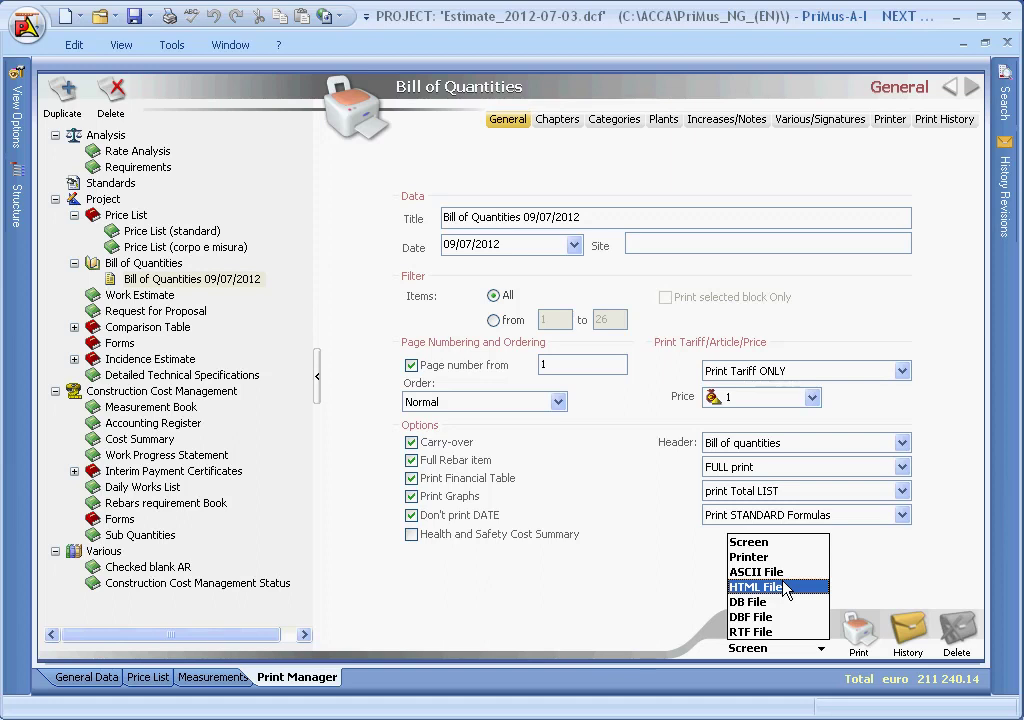
key(Escape)
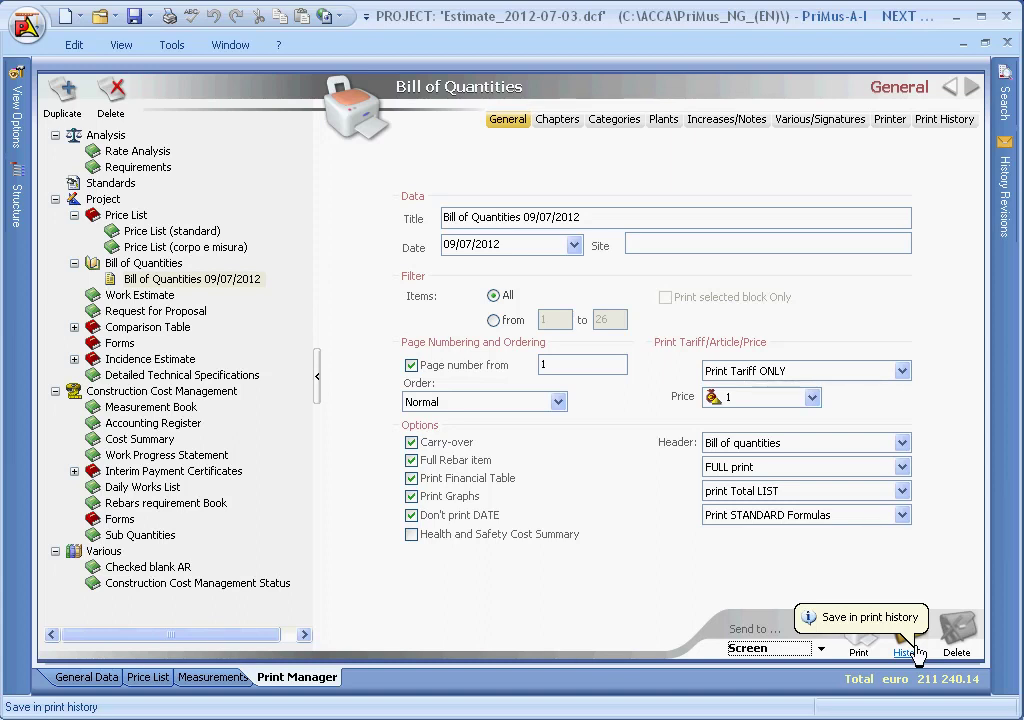
click(852, 646)
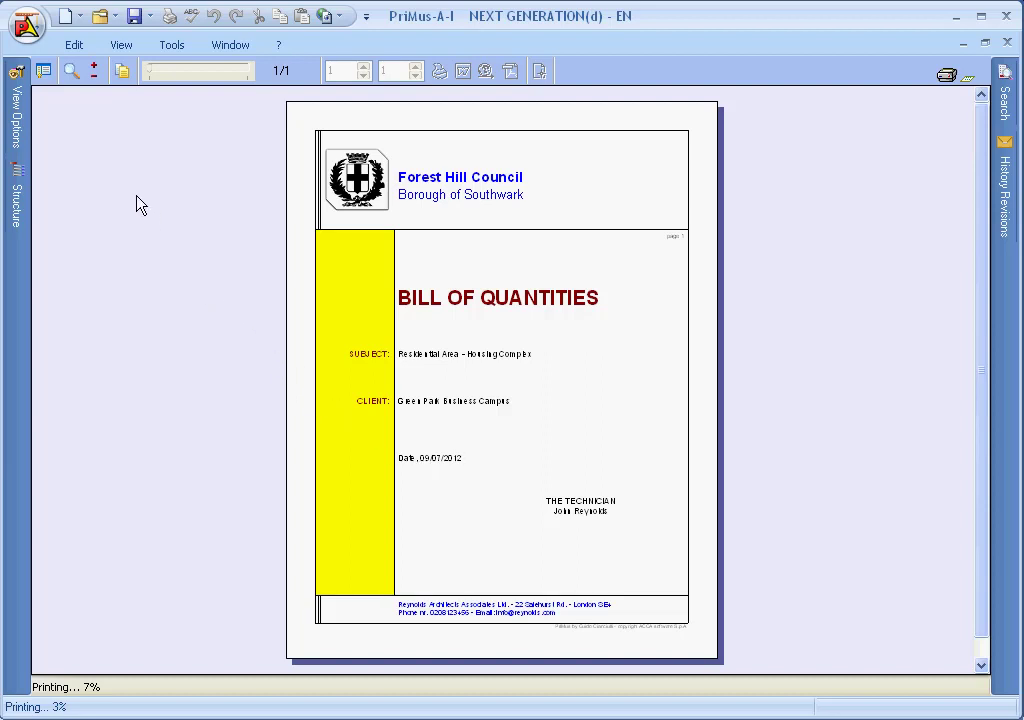
Show the page thumbnails in the print preview and view page 2 of the document.
click(43, 74)
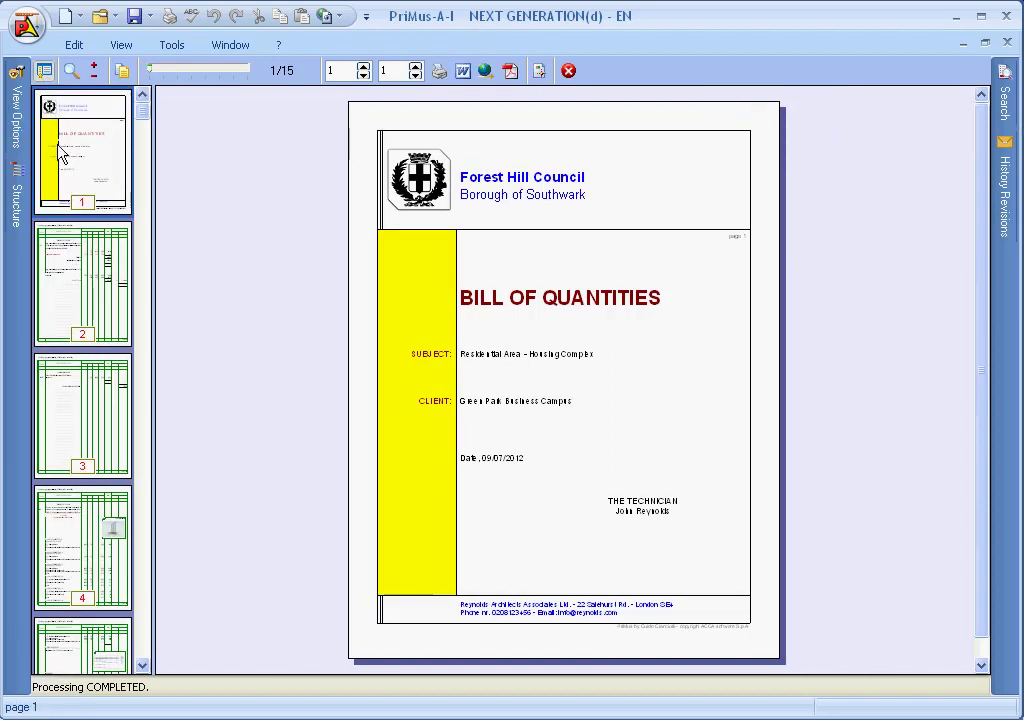
click(65, 219)
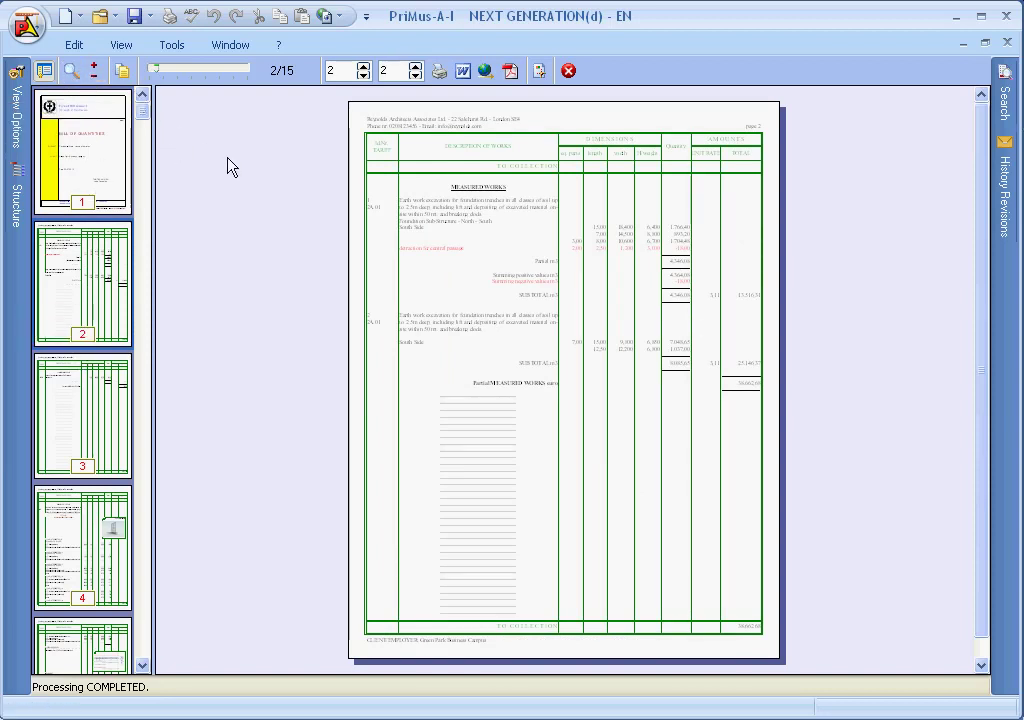
Edit page 6 of the preview, deleting the first two dashed lines below the Partial MEASURED WORKS row, apply the edit and close the preview.
click(94, 70)
drag(159, 80, 225, 78)
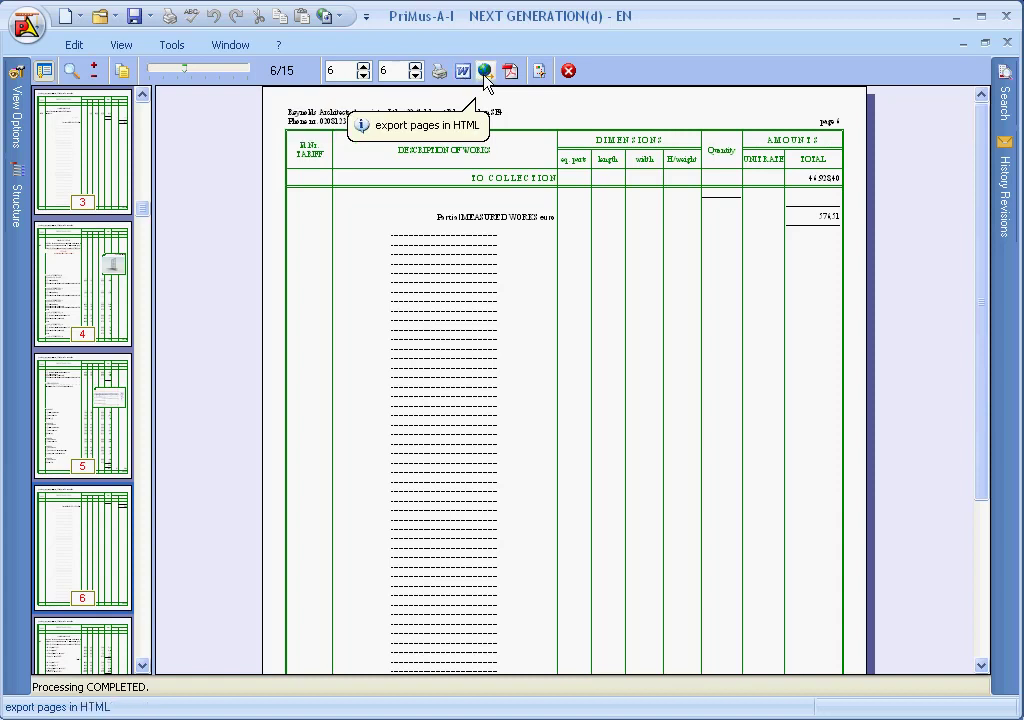
click(541, 73)
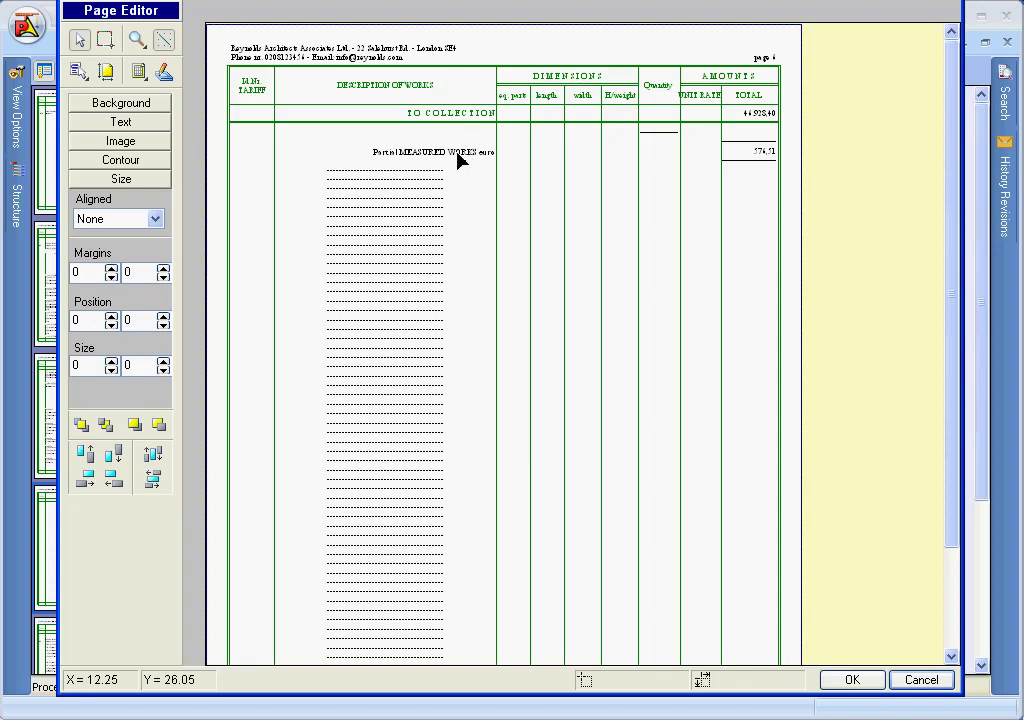
click(420, 175)
drag(420, 175, 413, 185)
key(Delete)
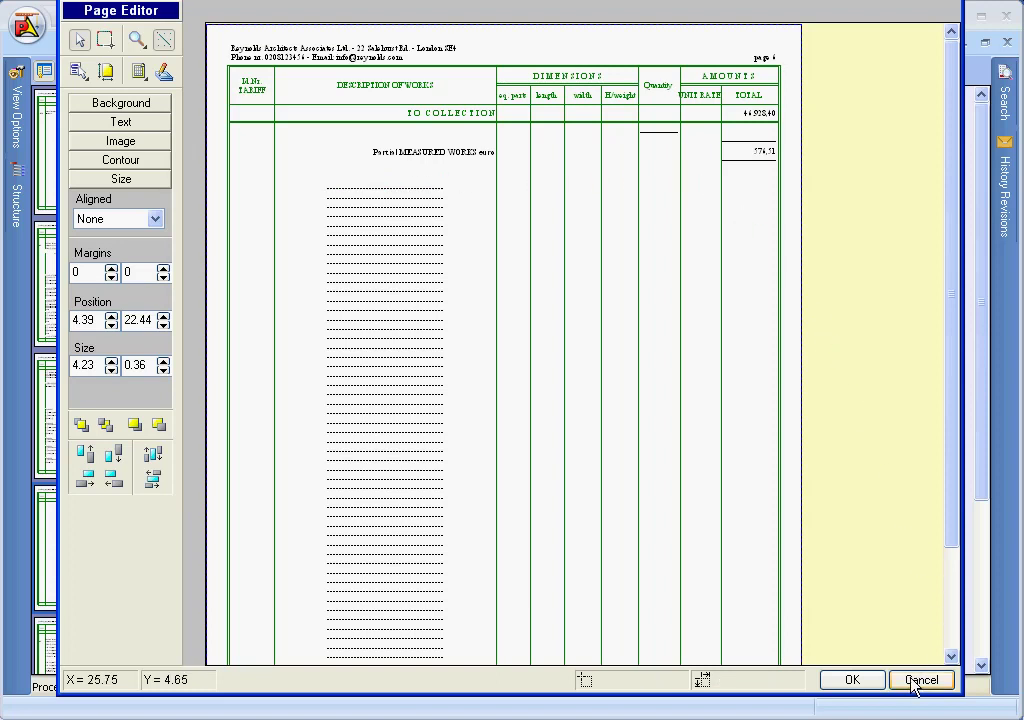
click(866, 681)
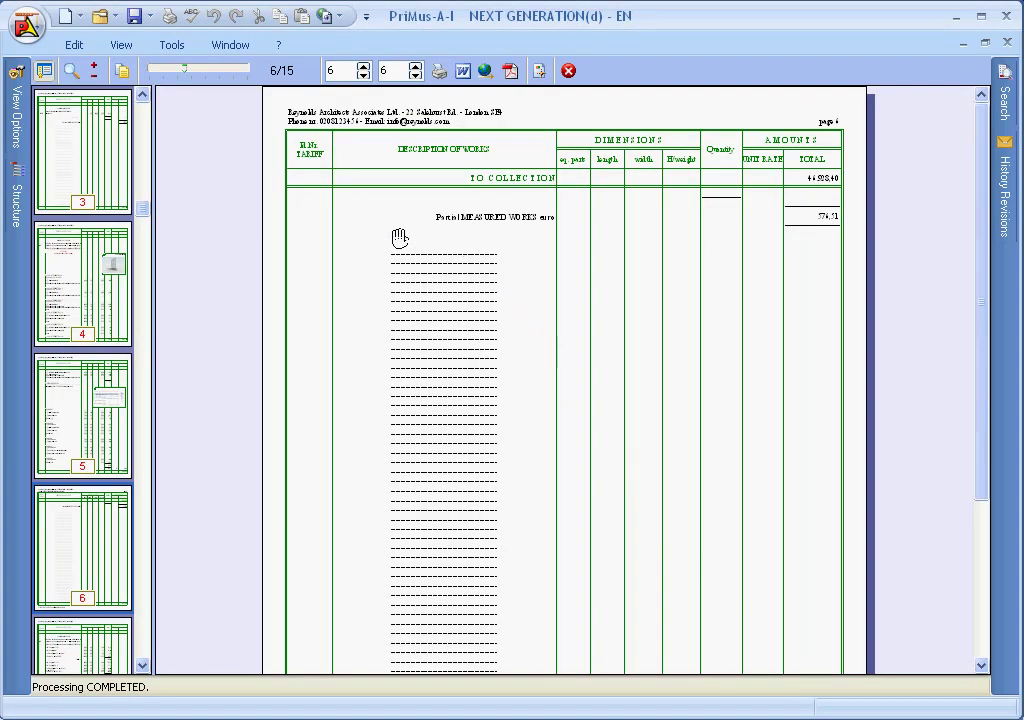
click(569, 71)
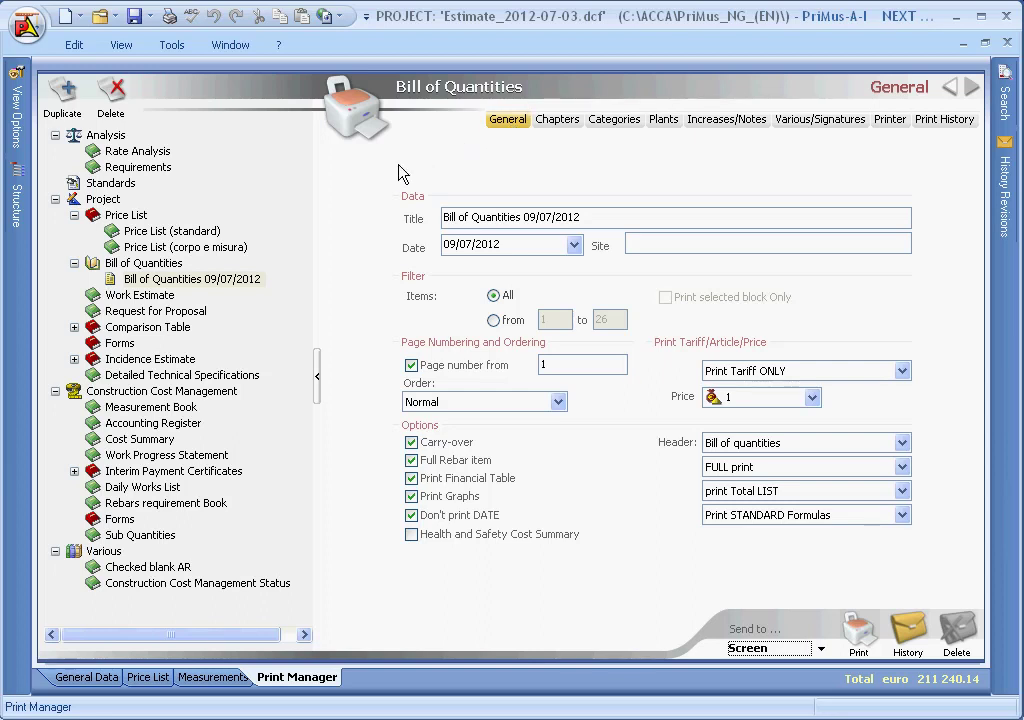
Add a print under the Project's Forms, load the English Invitation to tender template into it, and read through its text.
click(118, 343)
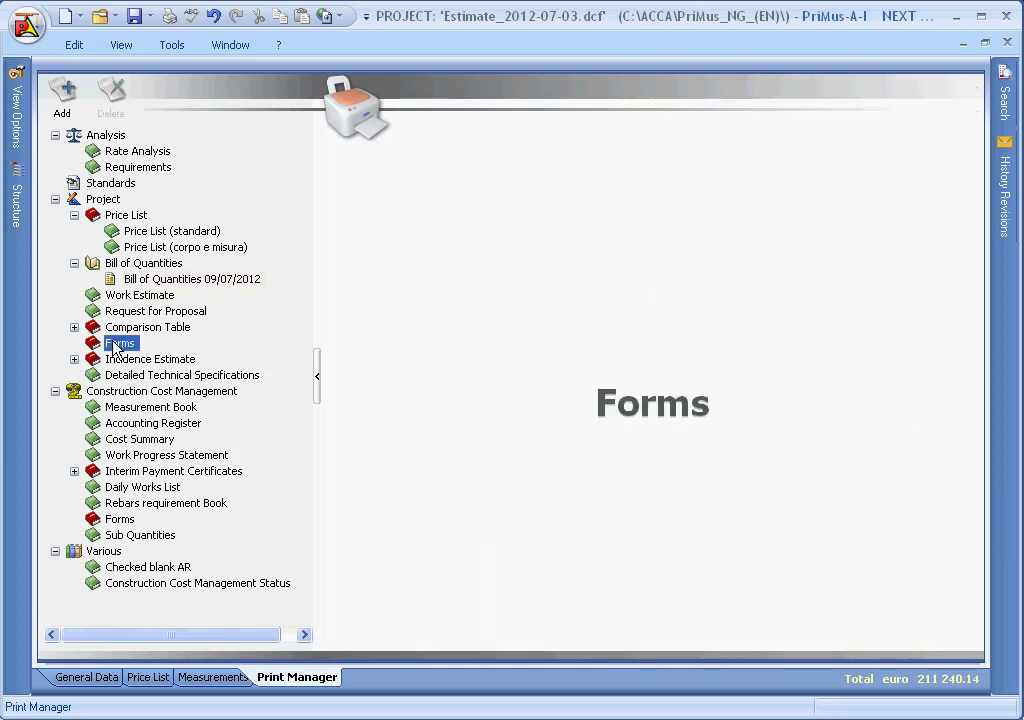
click(61, 117)
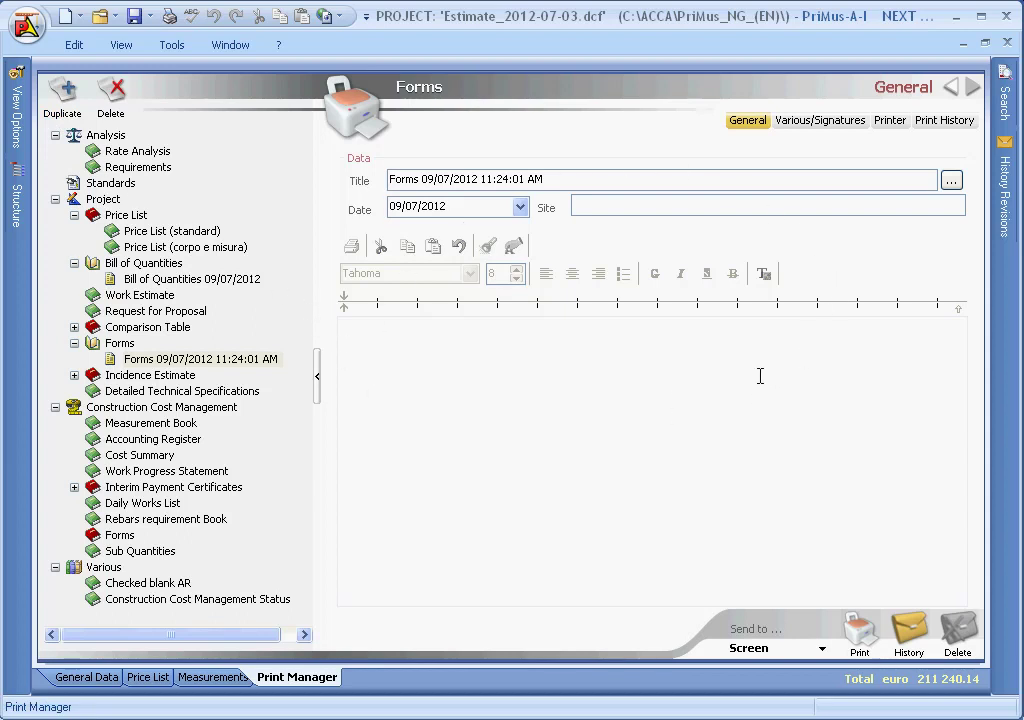
click(951, 180)
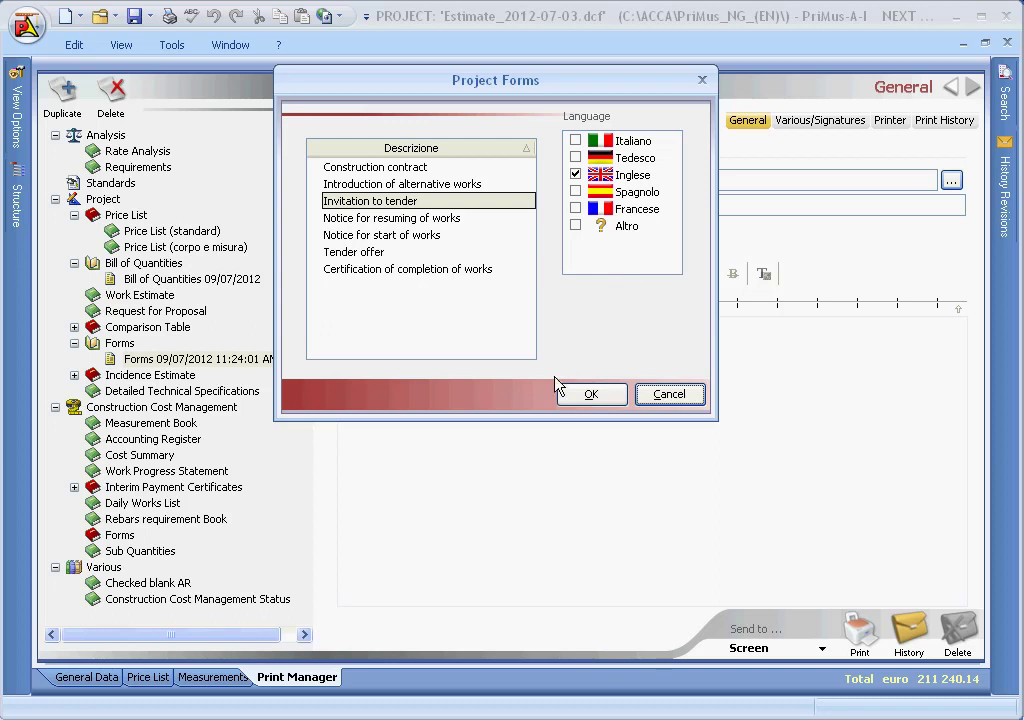
click(590, 395)
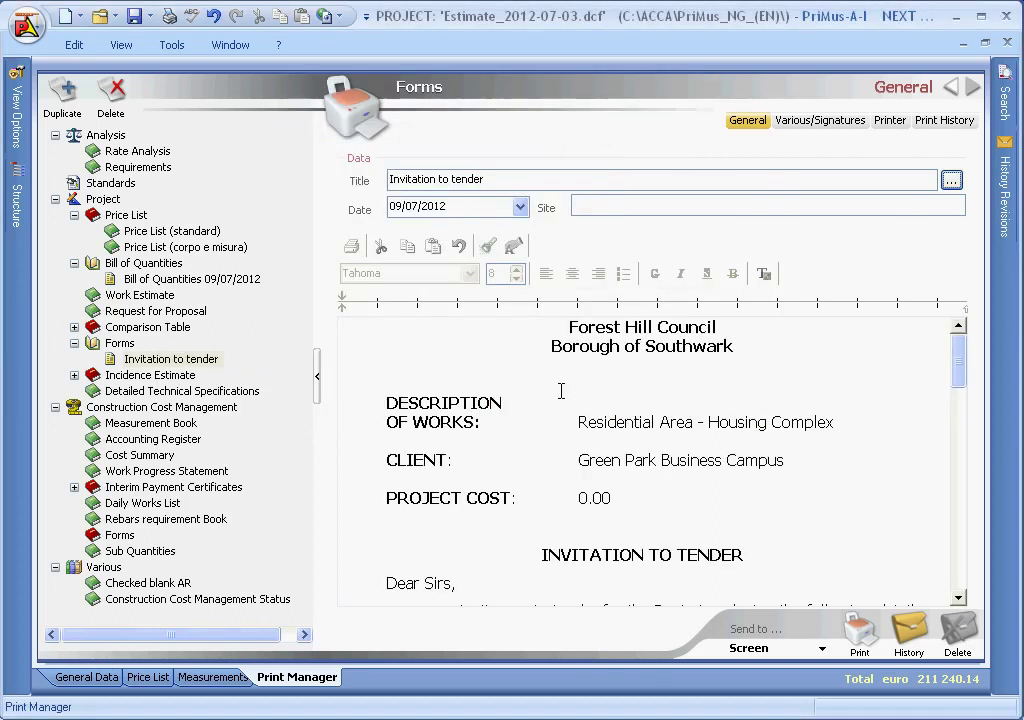
click(957, 558)
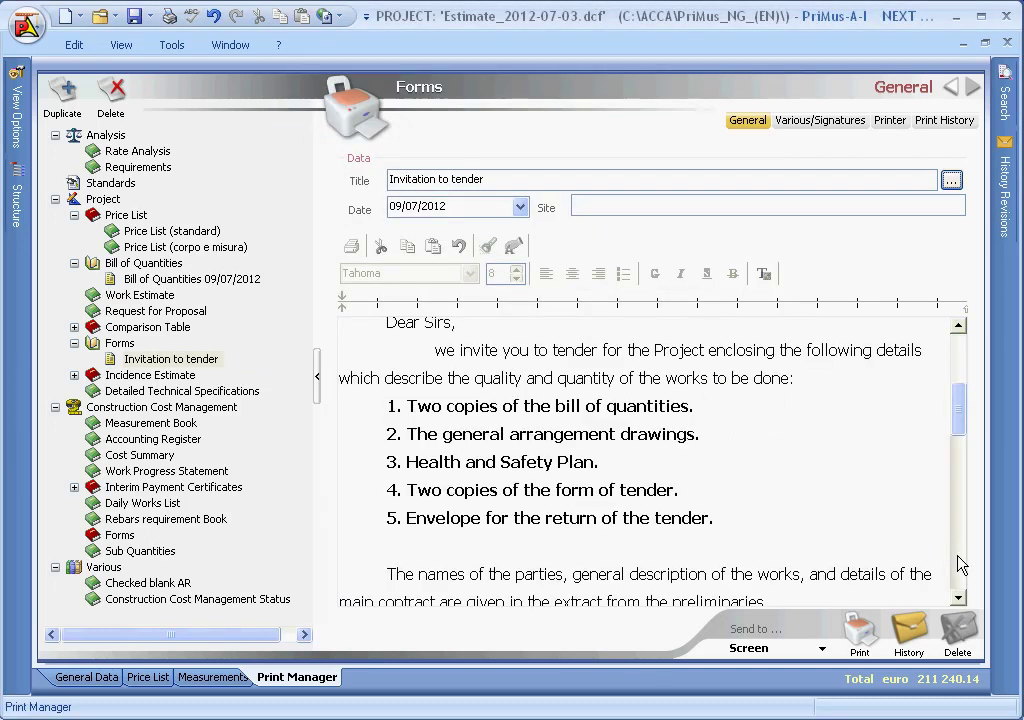